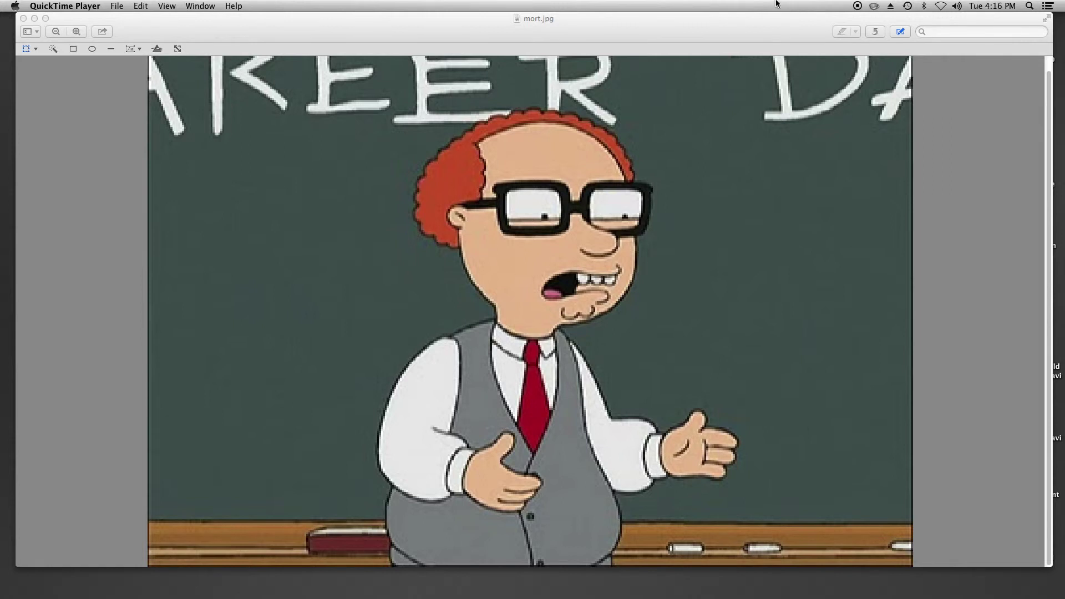
- Crop mort.jpg to a rectangle enclosing only the character's head
click(755, 19)
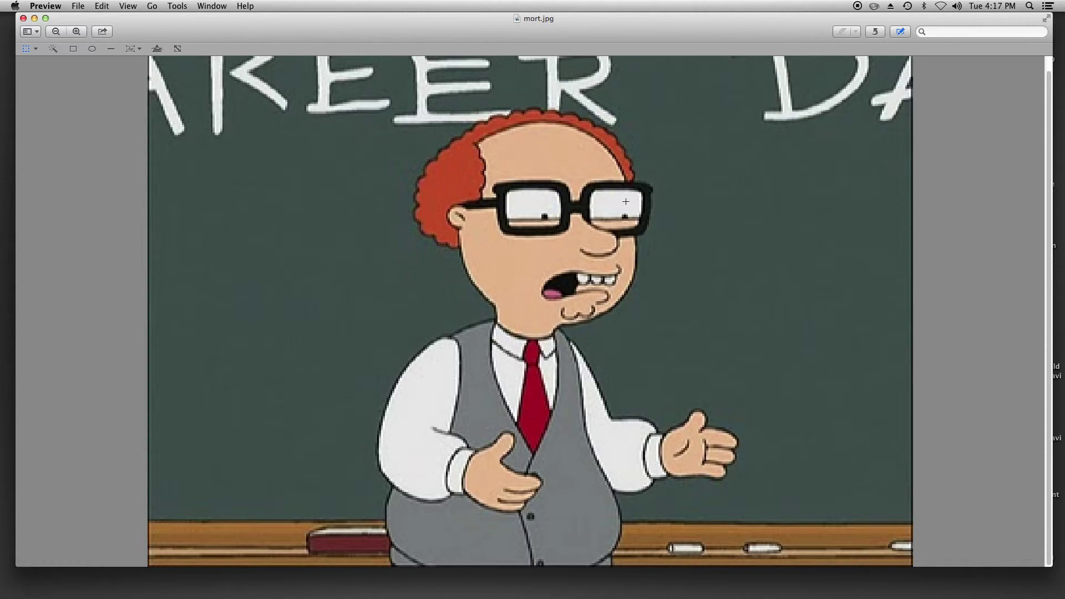
click(903, 33)
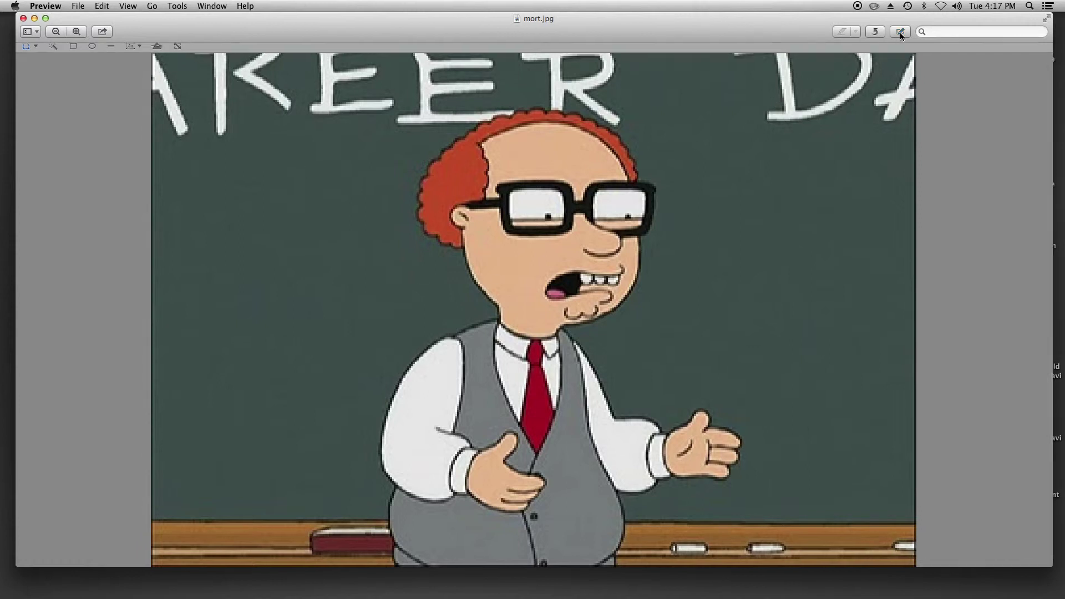
click(900, 33)
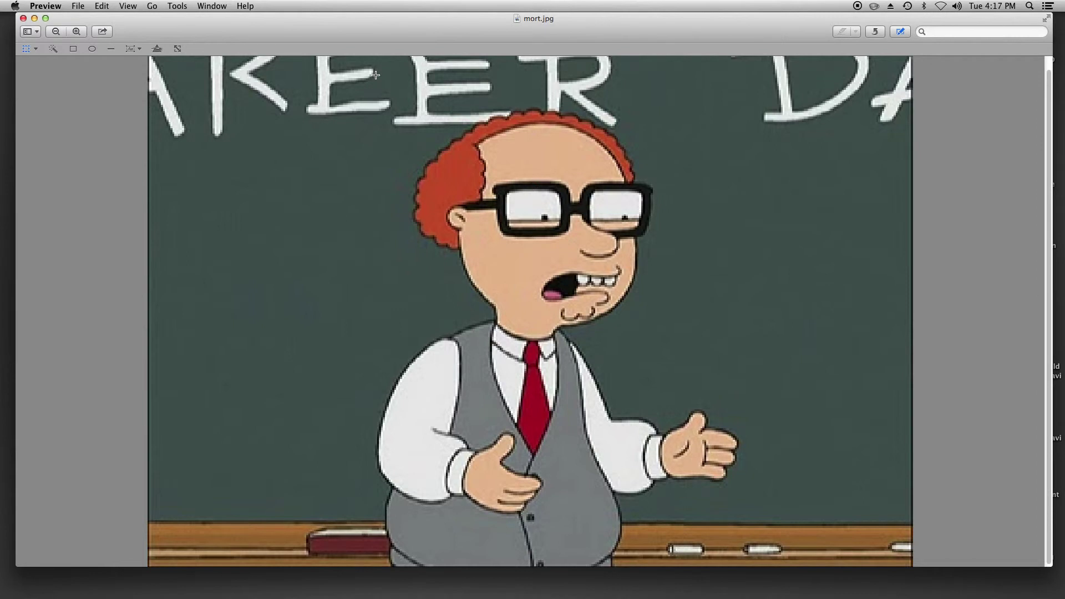
drag(390, 104, 675, 338)
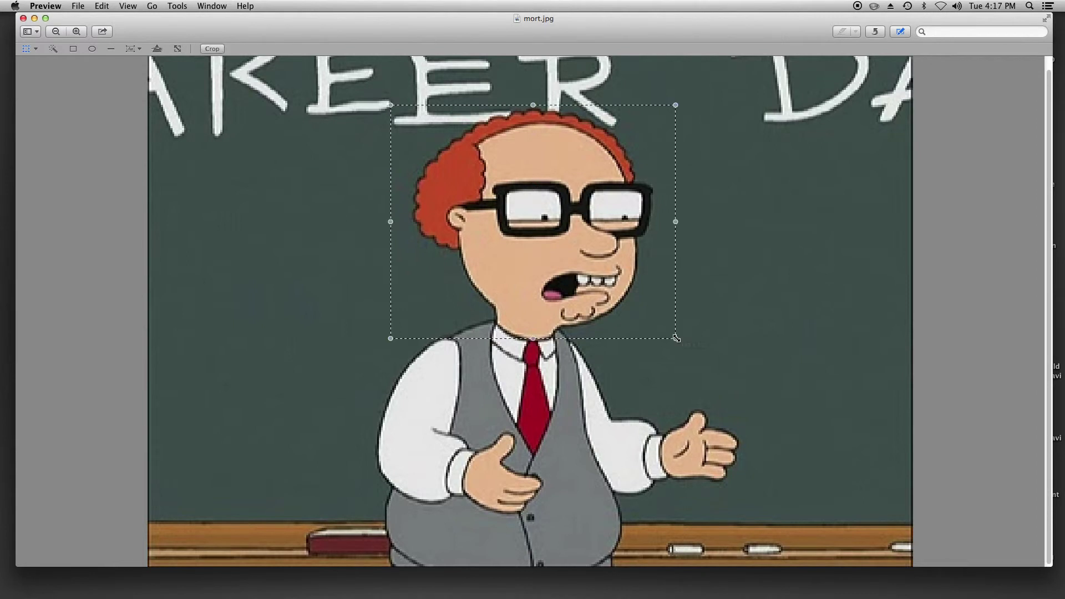
click(222, 49)
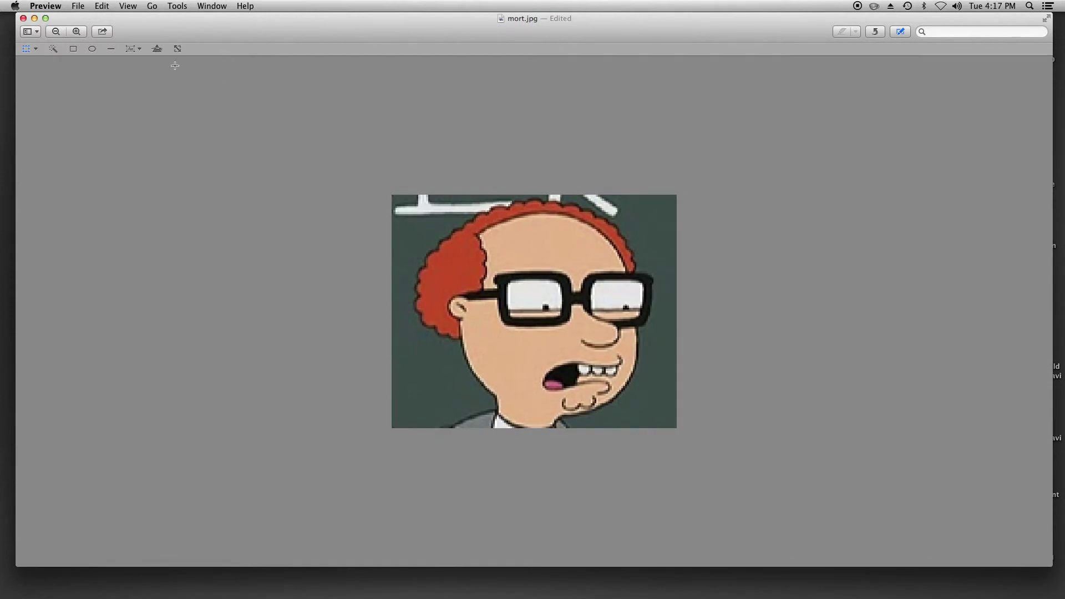
- Remove the green background left of the head with Instant Alpha and convert the document to PNG
click(54, 50)
mouse_move(409, 404)
mouse_down()
mouse_move(434, 397)
mouse_move(409, 397)
mouse_up()
key(Delete)
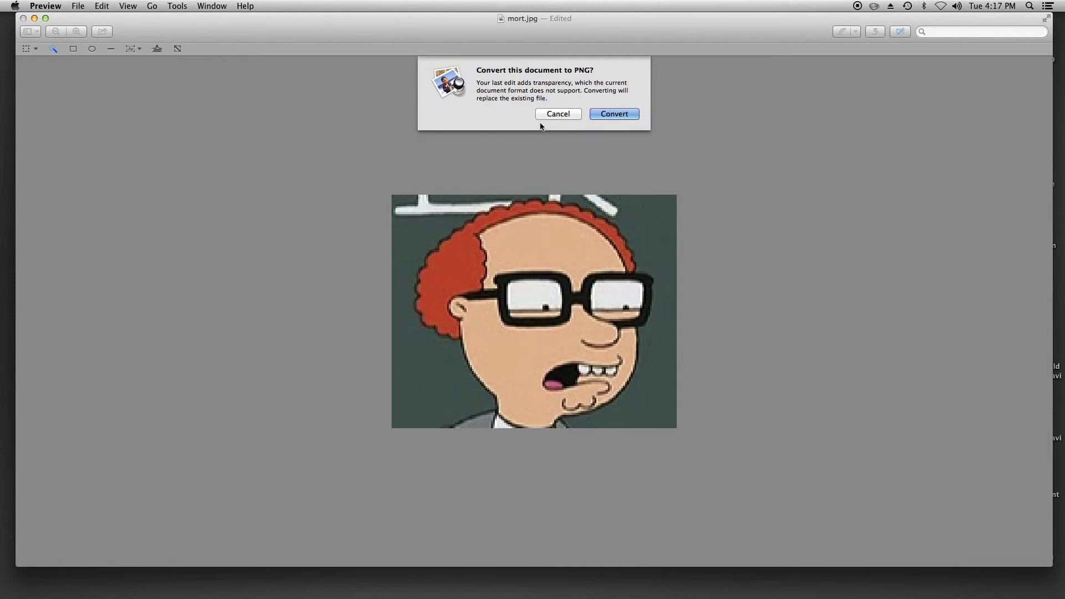
click(593, 116)
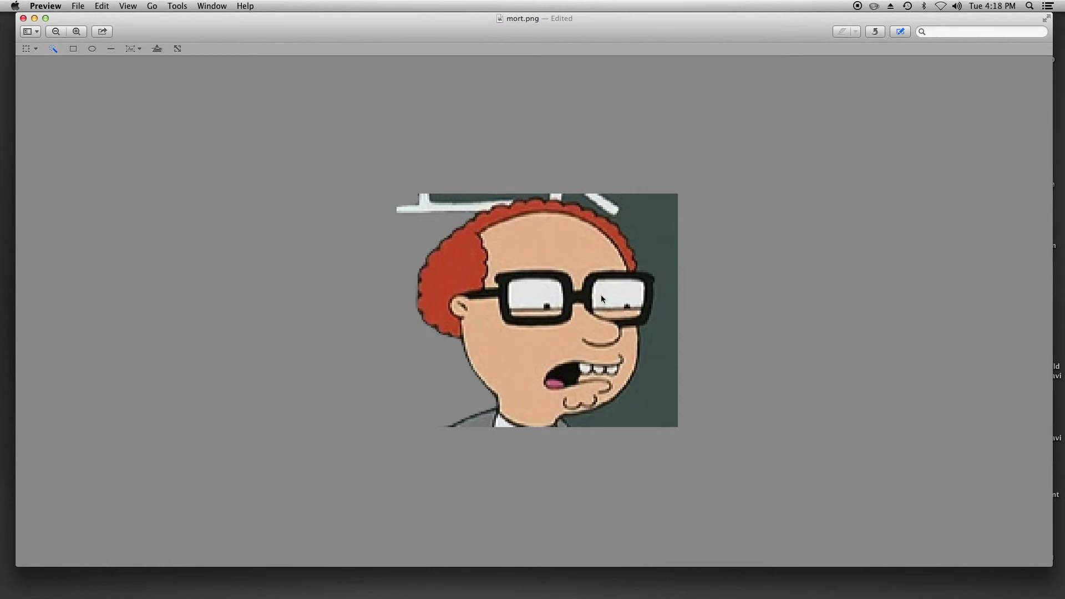
- Remove the green background right of the head and the green patch between the chalk letters with Instant Alpha
drag(650, 406, 656, 398)
key(Delete)
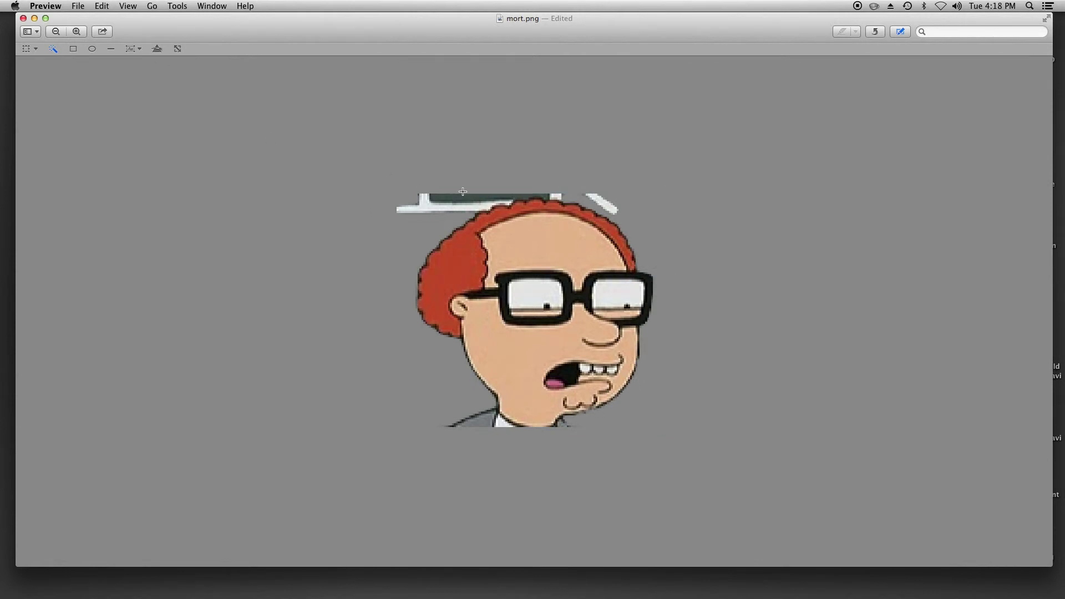
drag(459, 198, 464, 195)
key(Delete)
drag(597, 197, 607, 206)
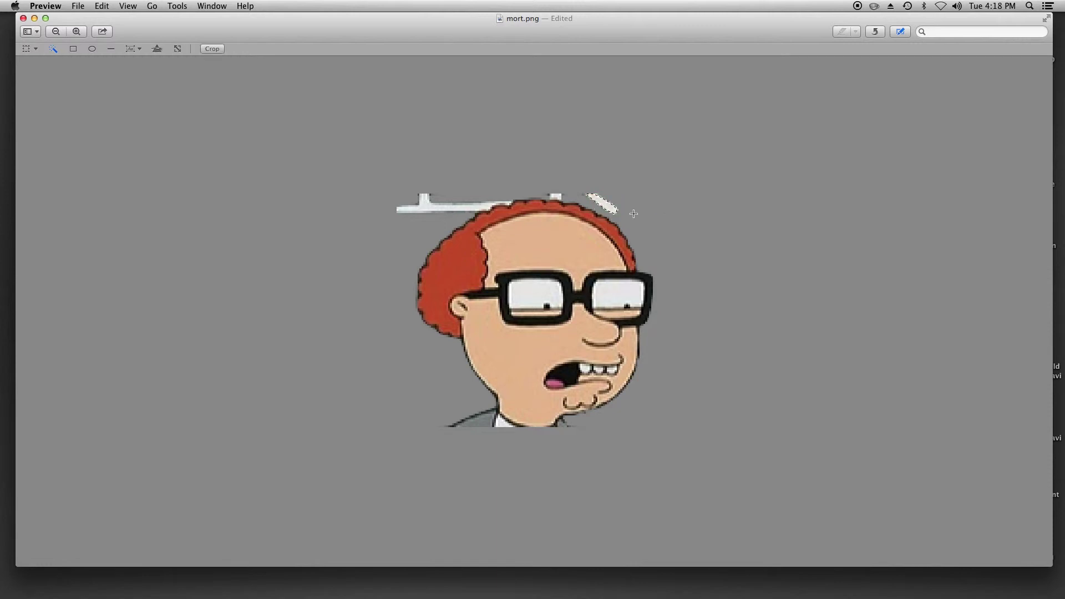
click(109, 5)
click(121, 21)
- Remove the horizontal white chalk lettering and the small white piece above the hair with Instant Alpha
drag(452, 206, 476, 205)
key(Delete)
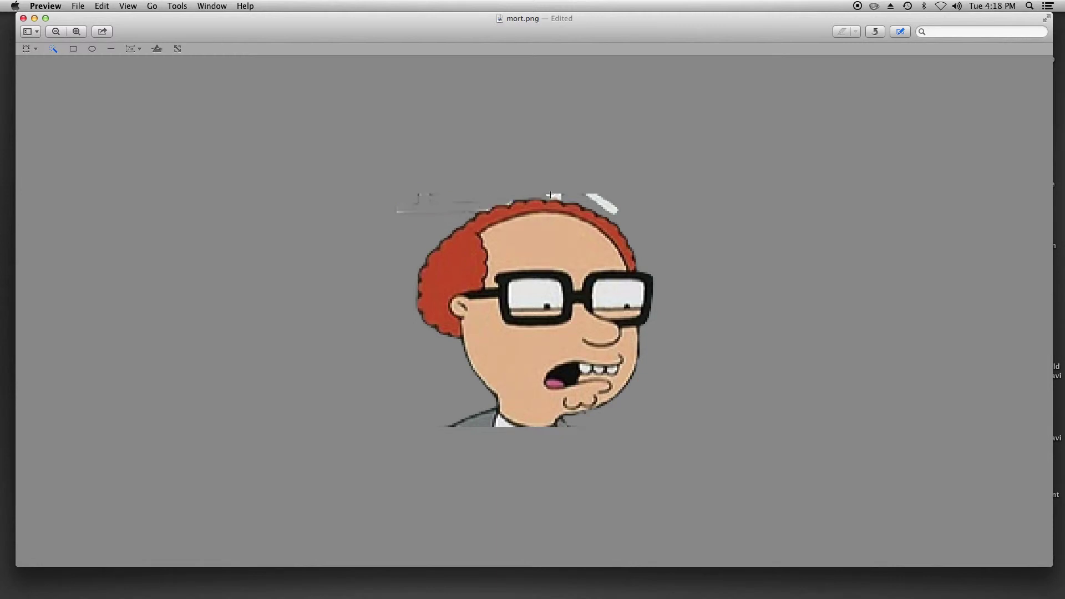
drag(551, 194, 567, 199)
- Delete the leftover chalk outline fragments above the left side of the head using a rectangular selection
click(30, 51)
drag(387, 179, 475, 216)
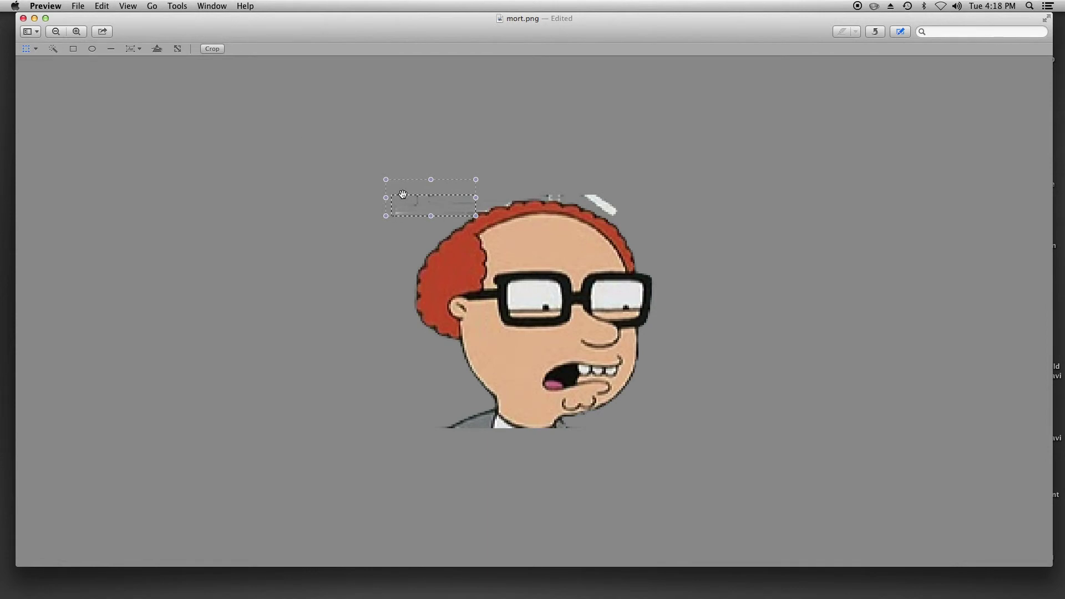
key(Delete)
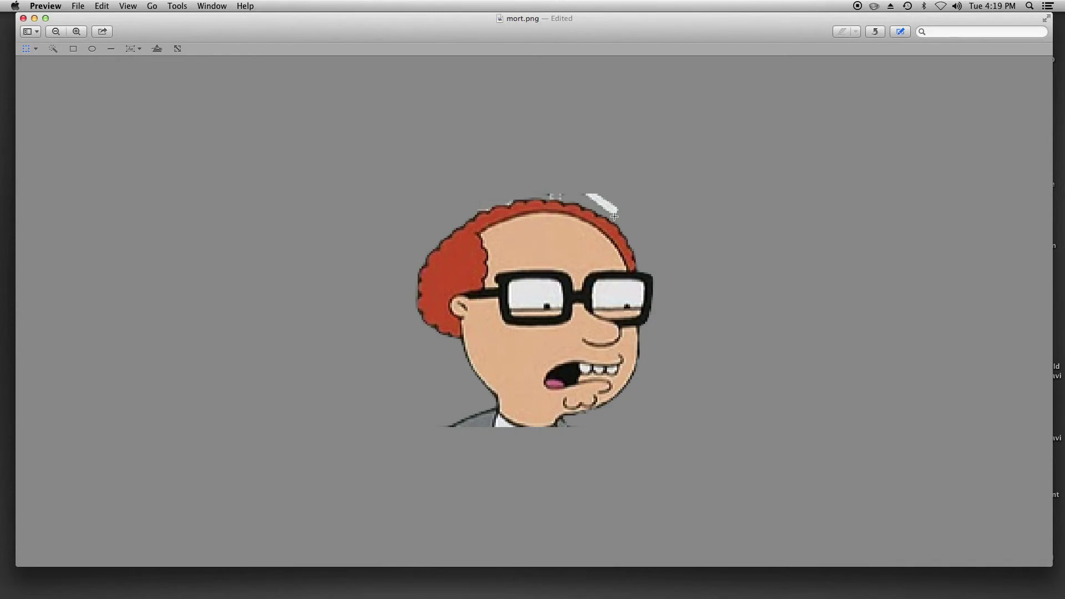
- Delete the diagonal chalk stroke and nearby specks above the right side of the hair using rectangular selections
mouse_move(609, 218)
mouse_down()
mouse_move(618, 190)
mouse_move(642, 179)
mouse_up()
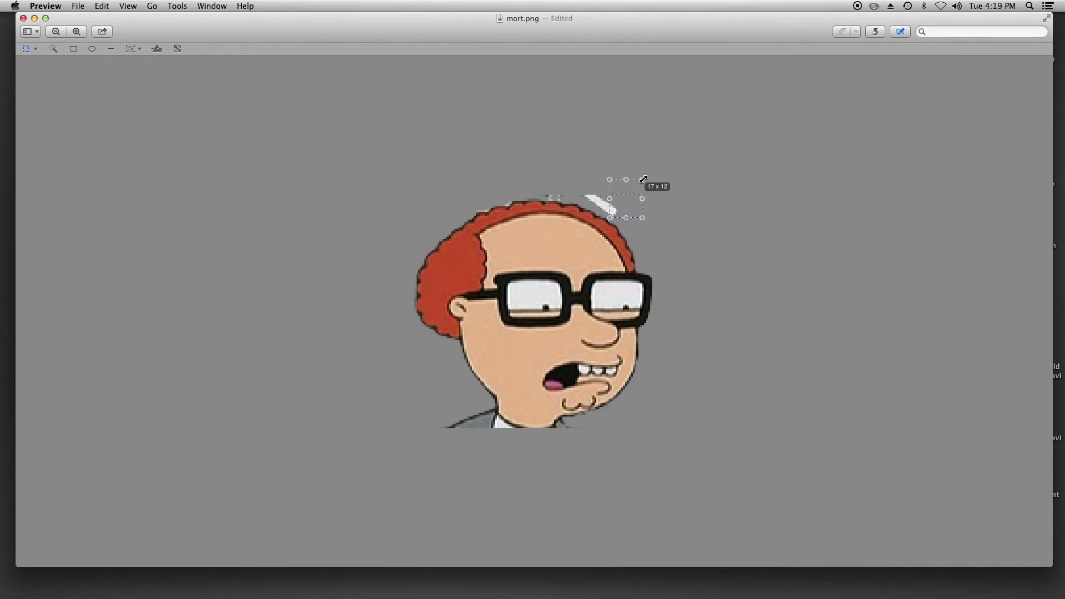
click(591, 198)
drag(610, 201, 631, 201)
key(Delete)
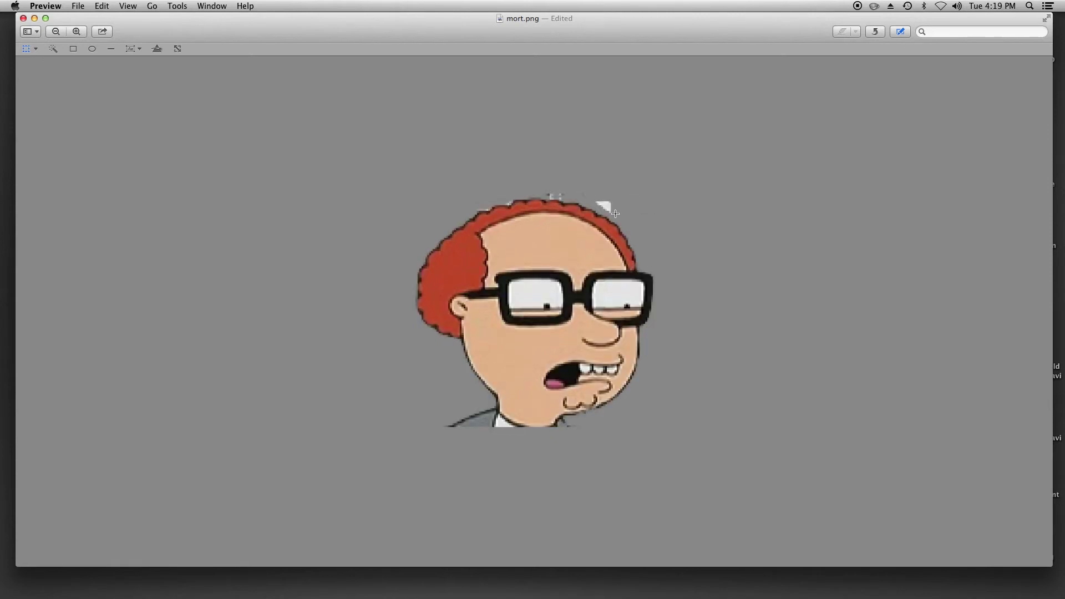
mouse_move(613, 214)
mouse_down()
mouse_move(587, 183)
mouse_move(608, 183)
mouse_move(577, 174)
mouse_move(575, 216)
mouse_move(596, 214)
mouse_up()
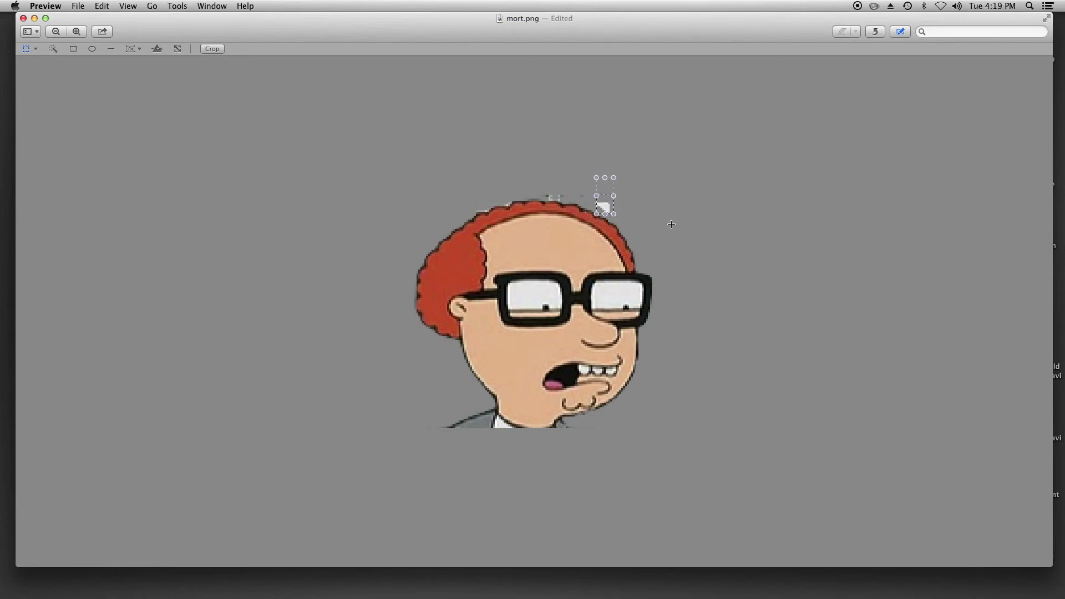
key(Delete)
mouse_move(613, 210)
mouse_down()
mouse_move(587, 197)
mouse_move(599, 192)
mouse_move(575, 191)
mouse_move(604, 199)
mouse_up()
key(Delete)
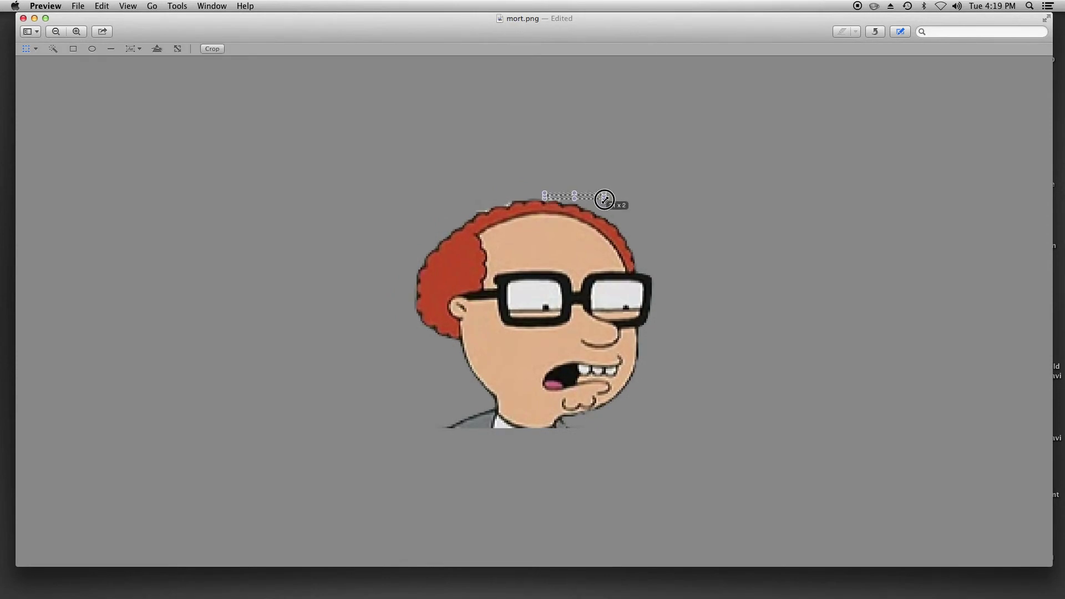
key(Delete)
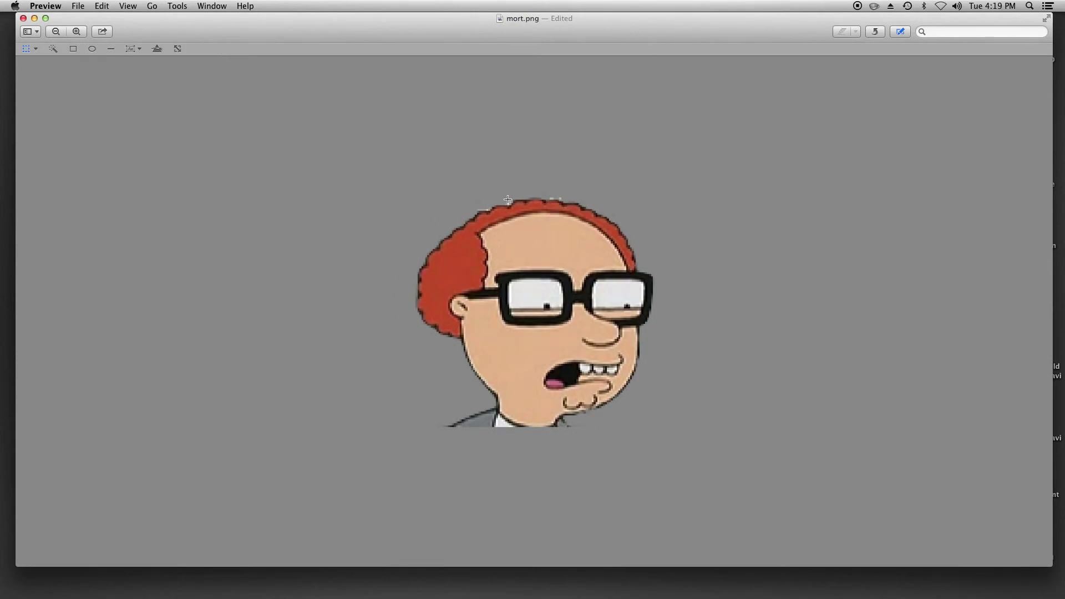
- Examine the upper edge of the hair up close for leftover background pixels
click(101, 4)
mouse_move(130, 5)
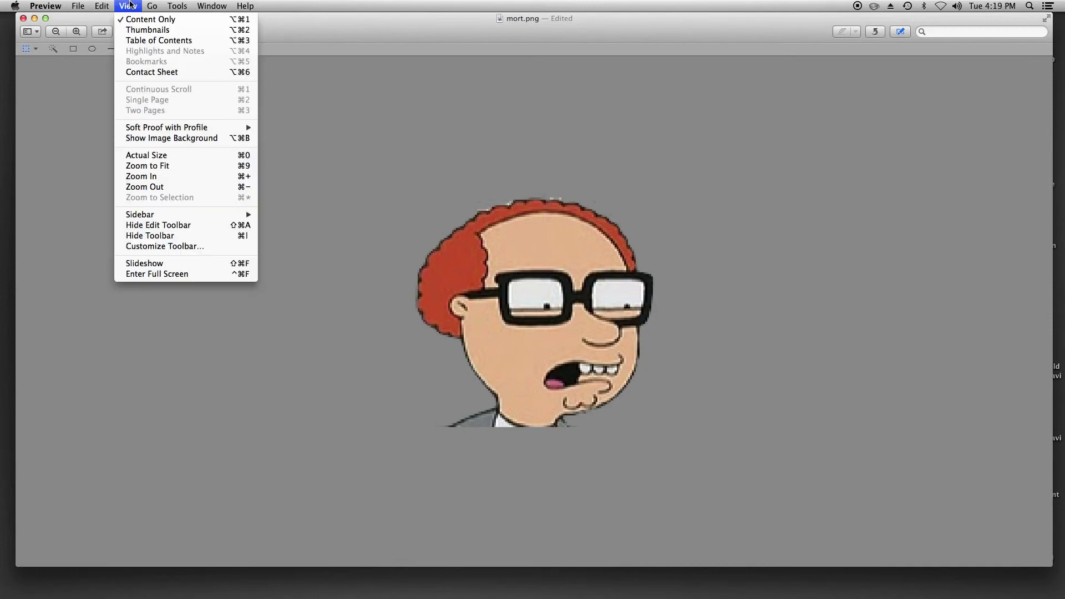
click(130, 5)
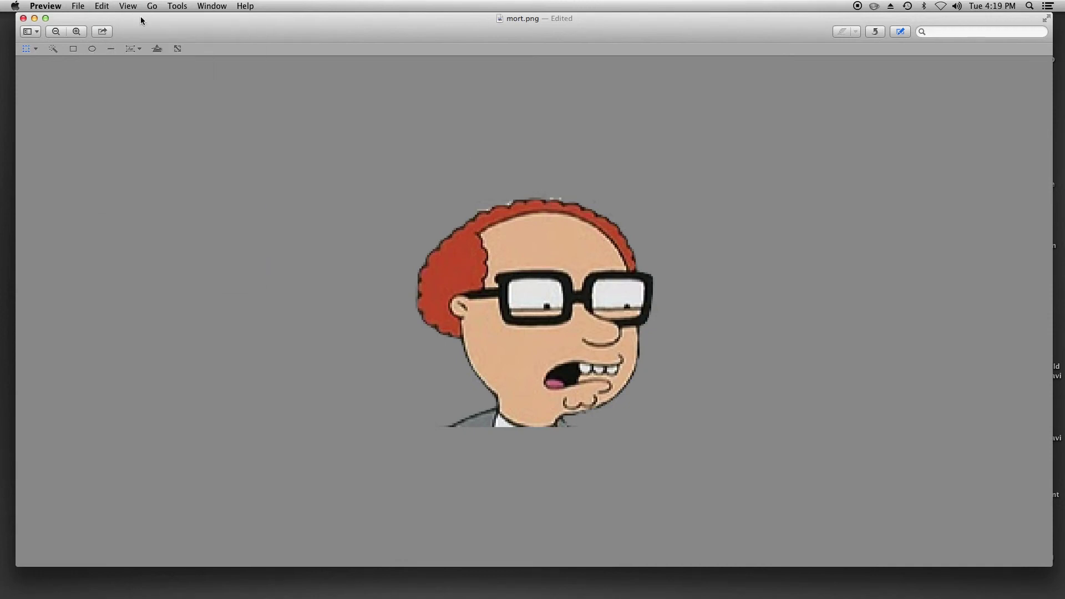
key(super+plus)
key(super+plus)
key(super+plus)
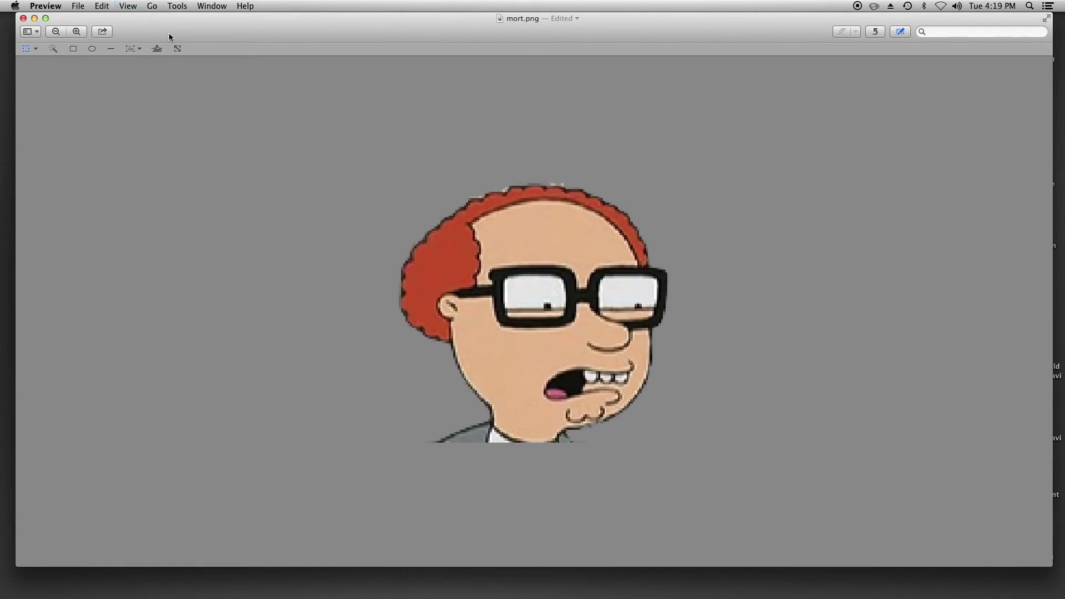
key(super+plus)
key(super+plus)
key(super+plus)
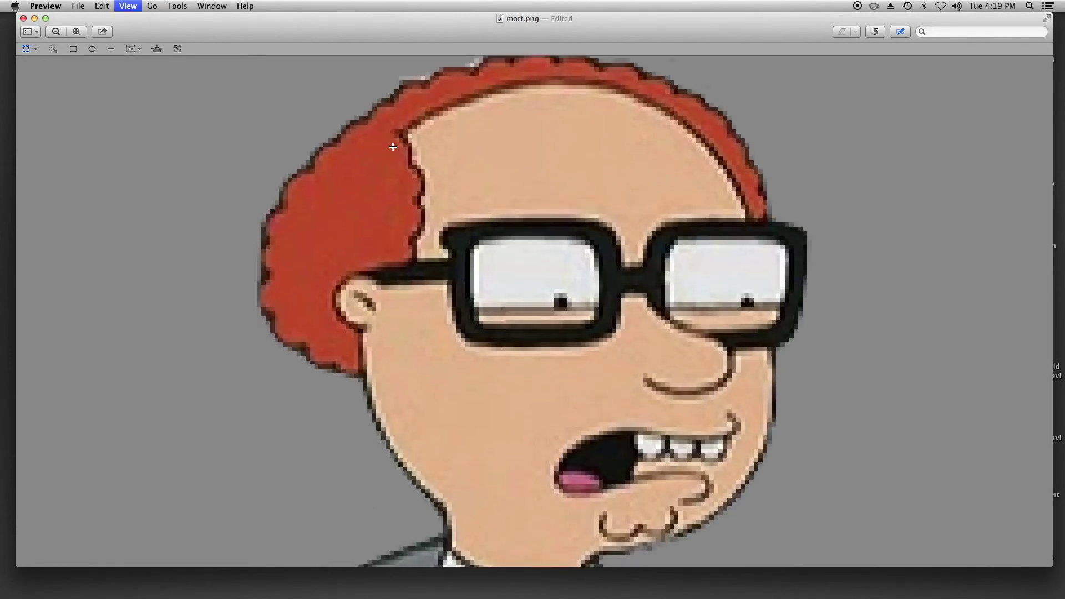
key(super+plus)
key(super+plus)
key(super+plus)
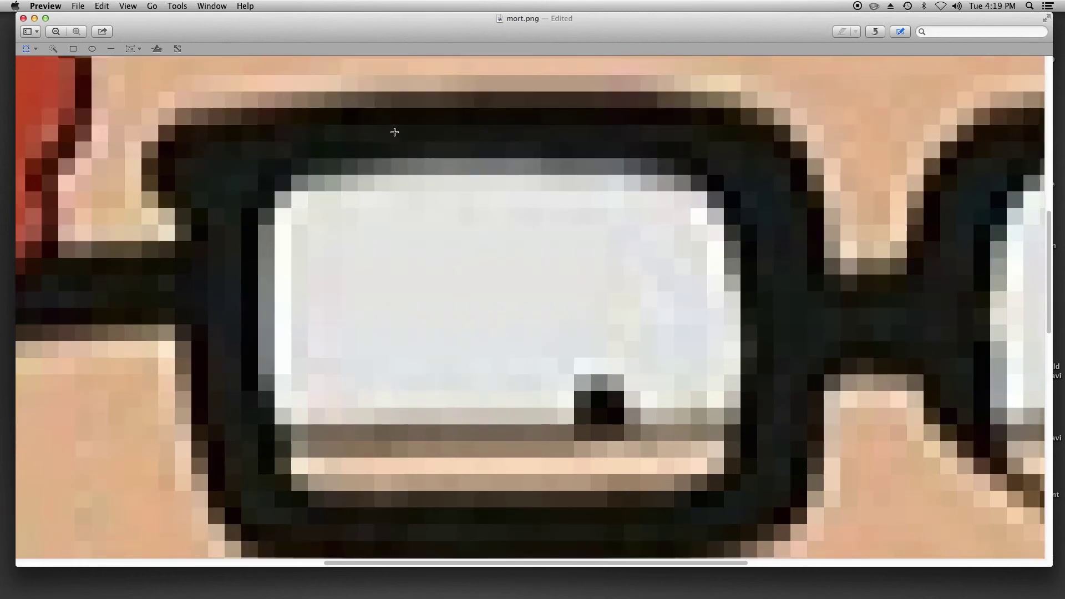
scroll(397, 133, up, 10)
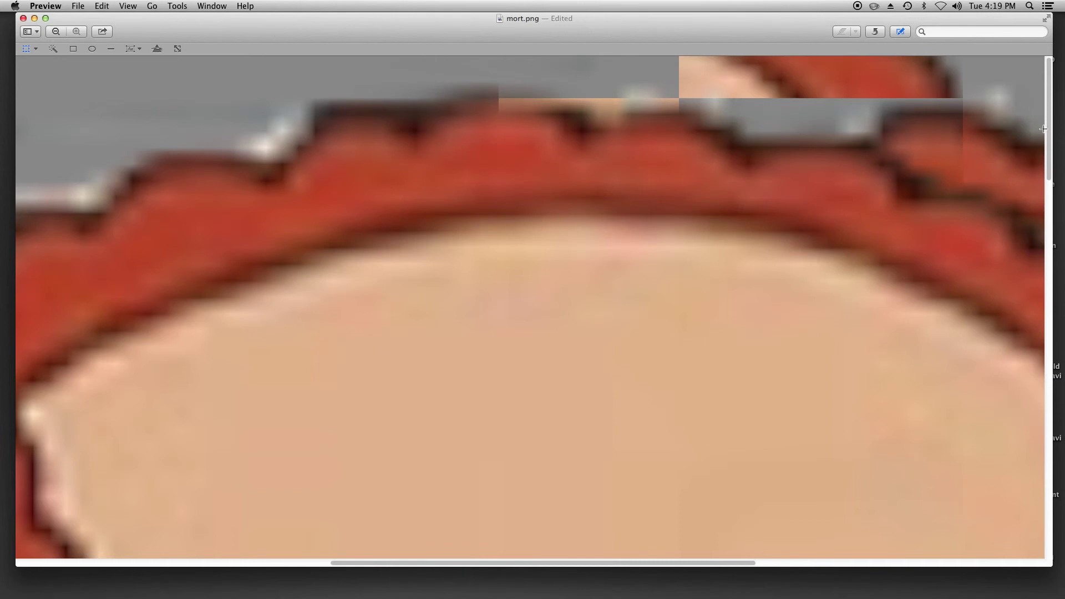
drag(1049, 135, 1043, 5)
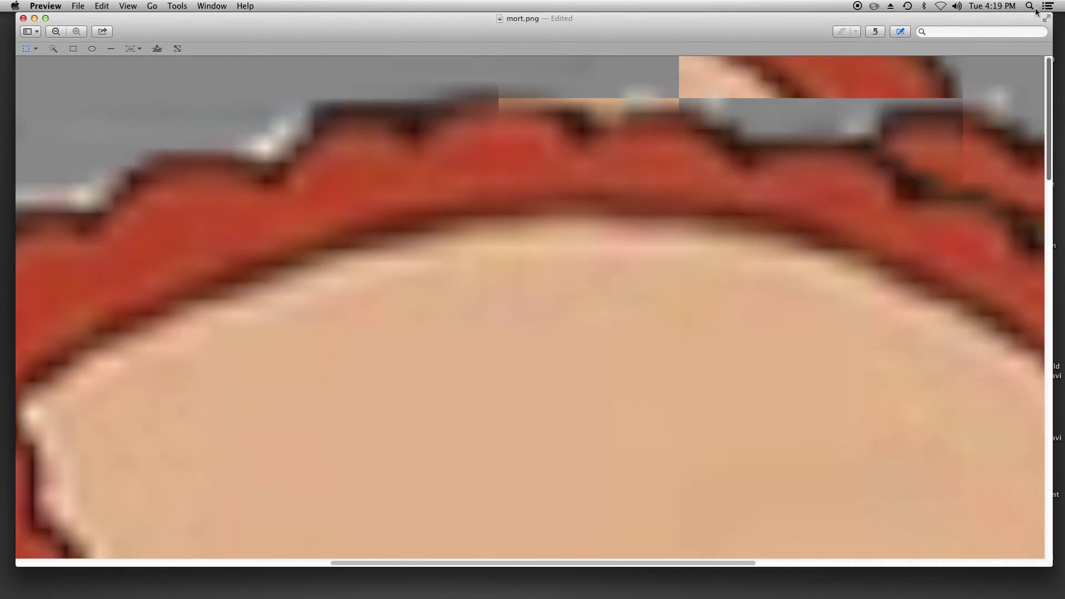
scroll(800, 90, down, 2)
scroll(778, 97, up, 2)
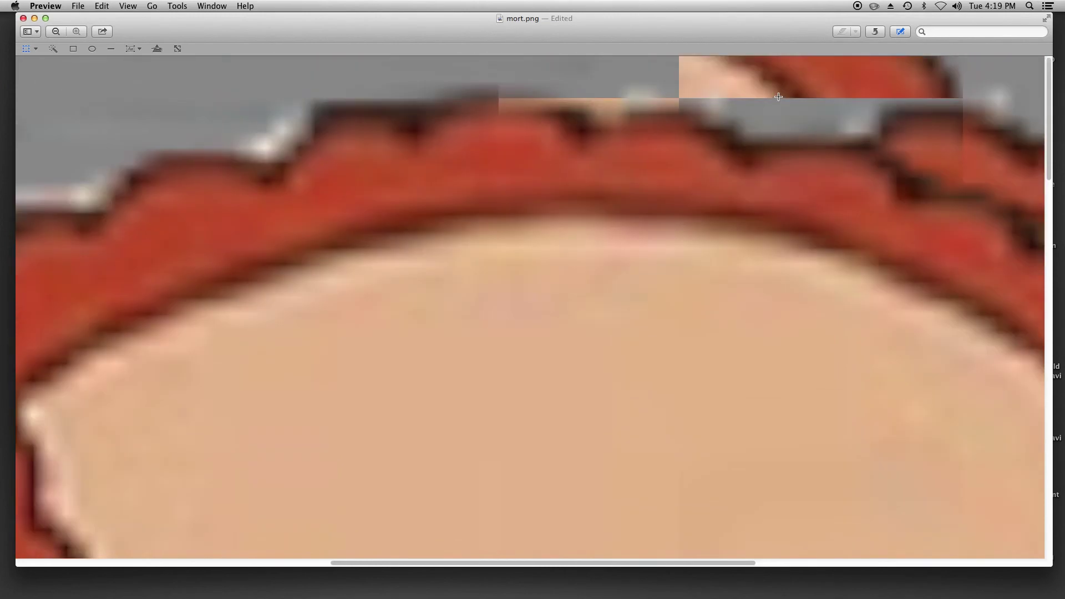
- Delete the remaining white chalk specks along the upper-left and top edge of the hair
key(super+minus)
key(super+minus)
key(super+minus)
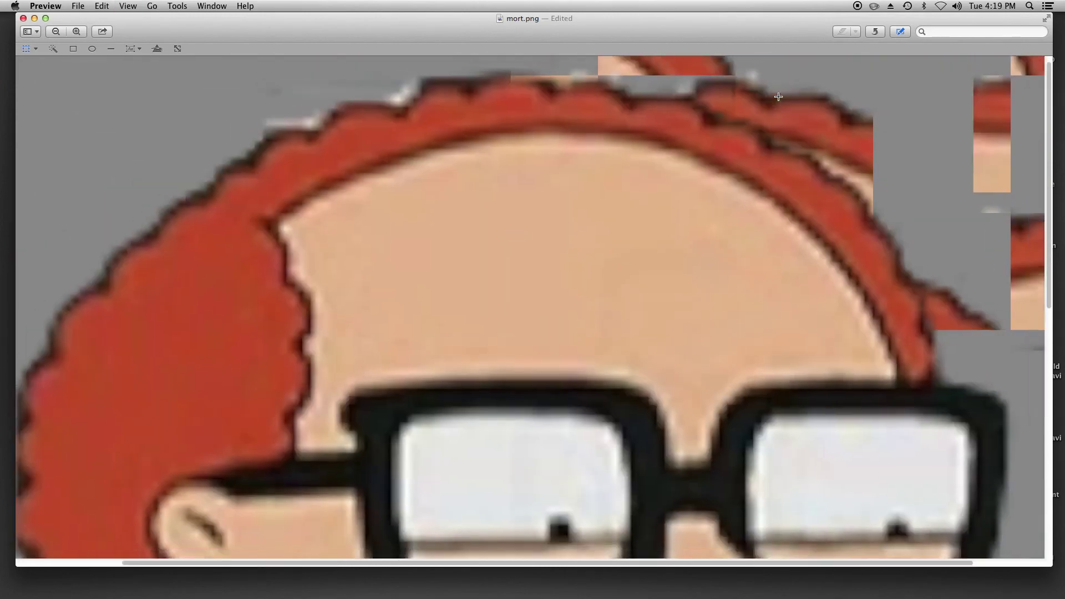
key(super+minus)
key(super+minus)
key(super+minus)
key(super+z)
key(super+z)
key(super+z)
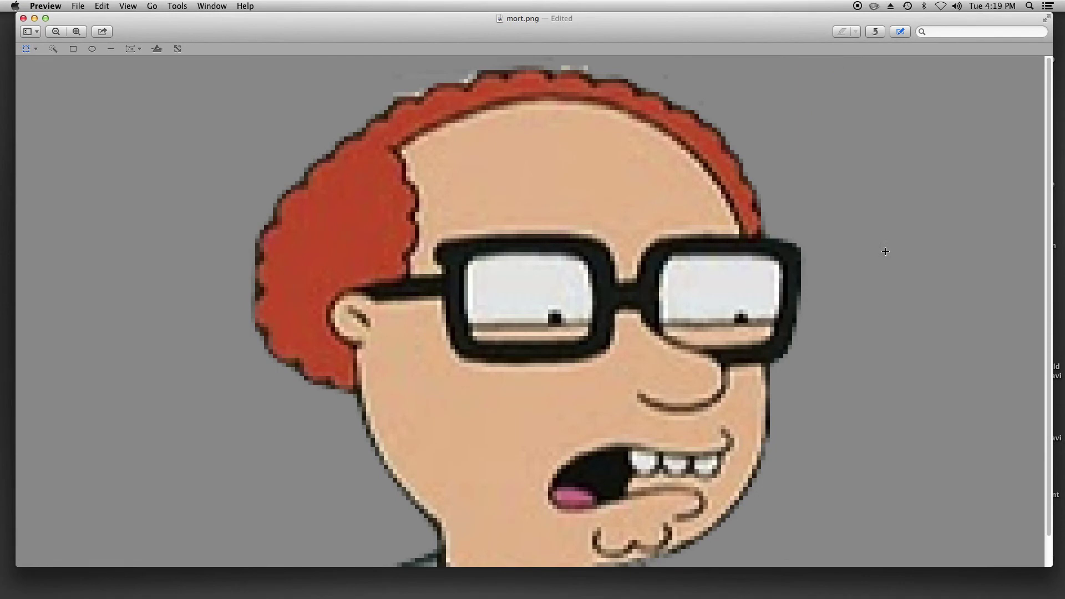
drag(1048, 206, 1048, 178)
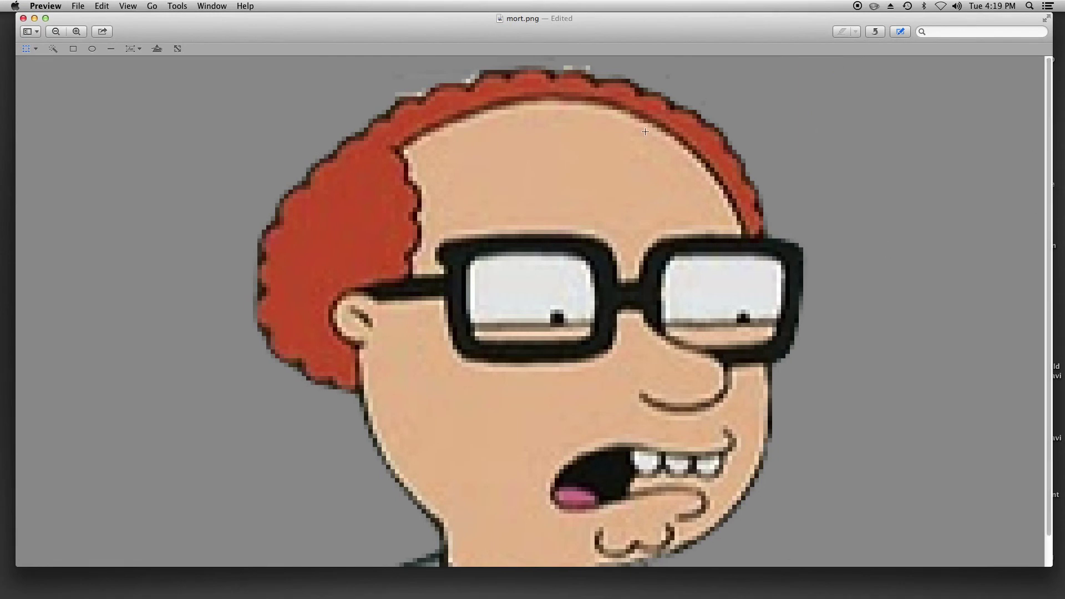
drag(392, 93, 432, 96)
key(Delete)
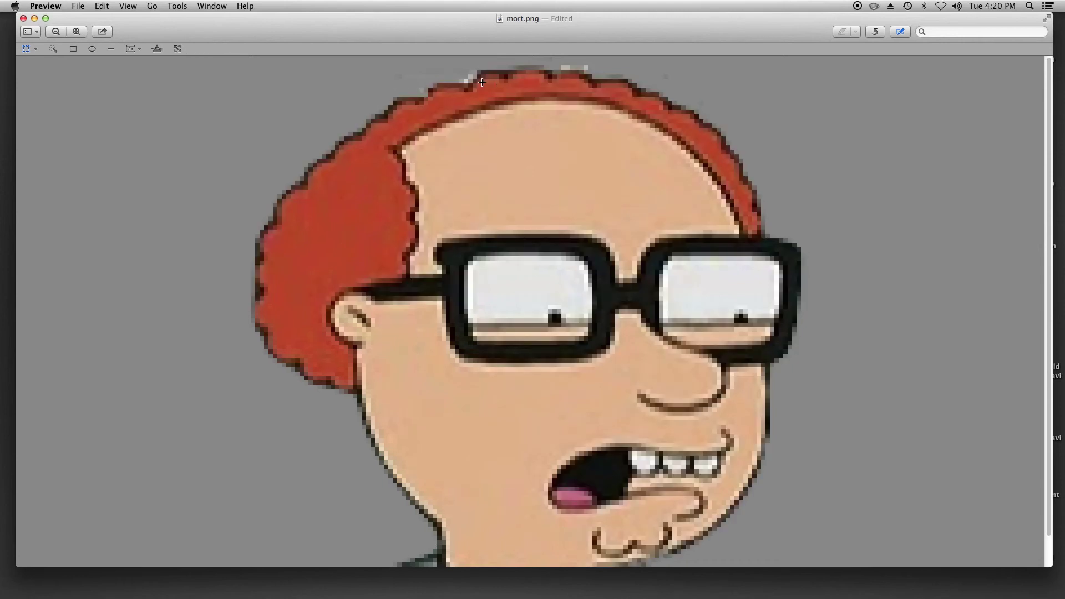
drag(451, 71, 474, 78)
key(Delete)
key(Delete)
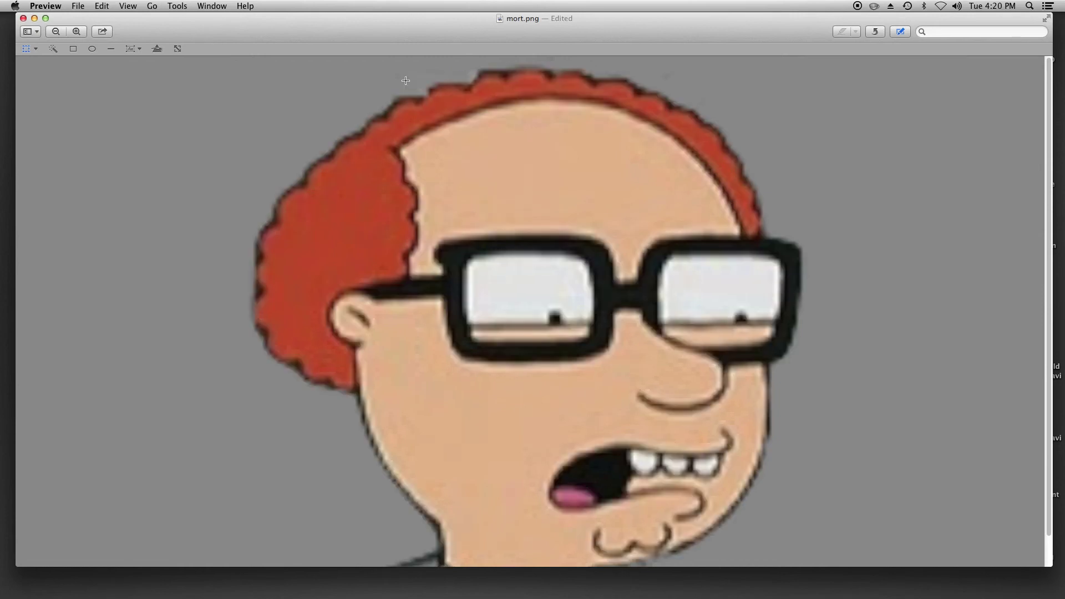
- Delete the leftover shoulder outline left of the neck using a rectangular selection
key(super+0)
scroll(287, 165, up, 5)
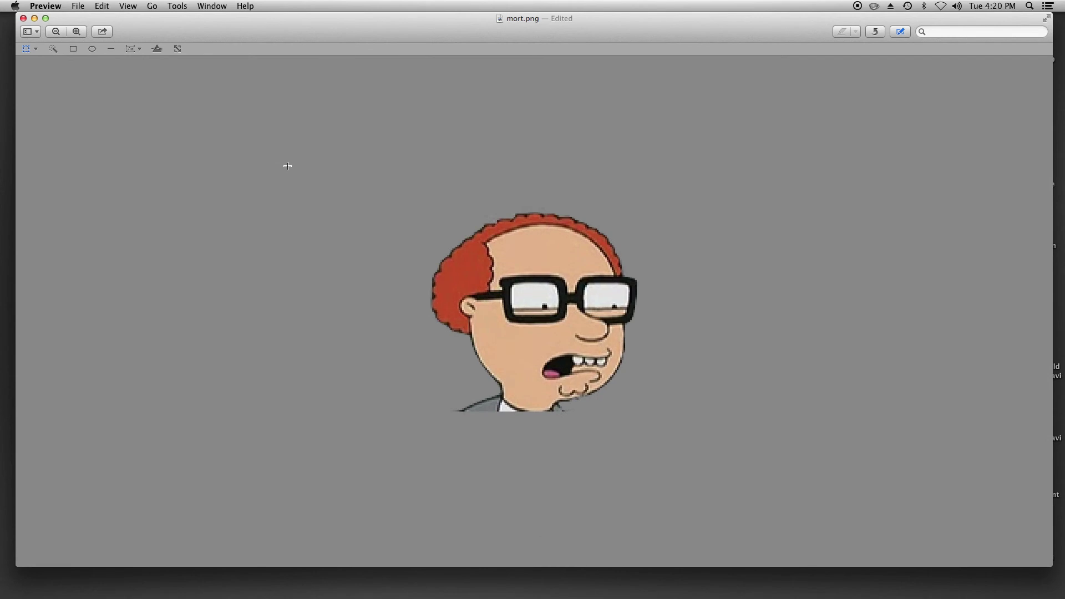
scroll(288, 166, up, 1)
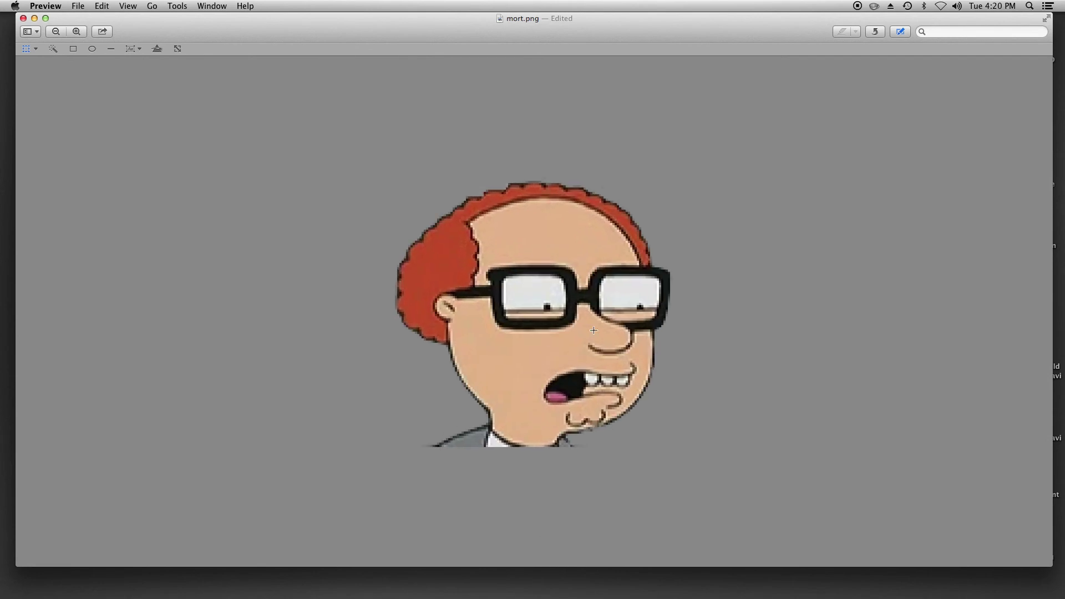
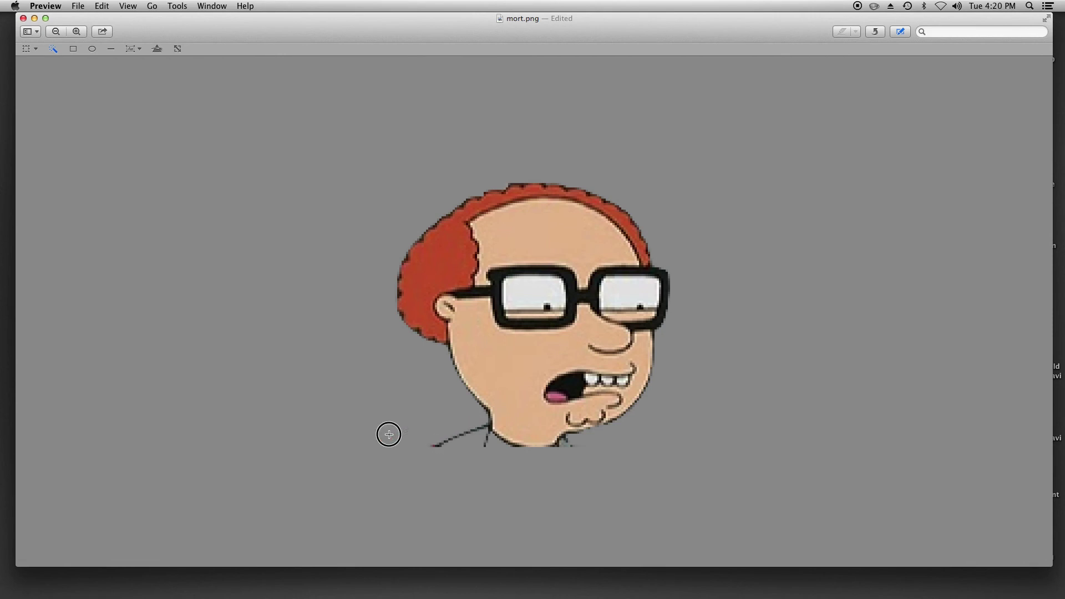
click(25, 48)
drag(483, 420, 417, 458)
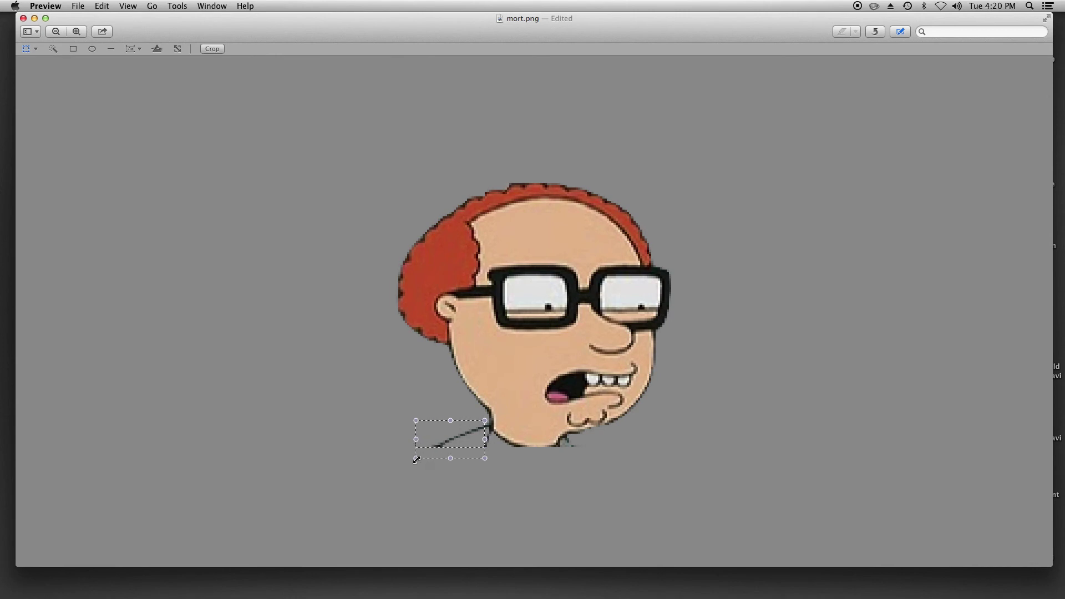
key(Delete)
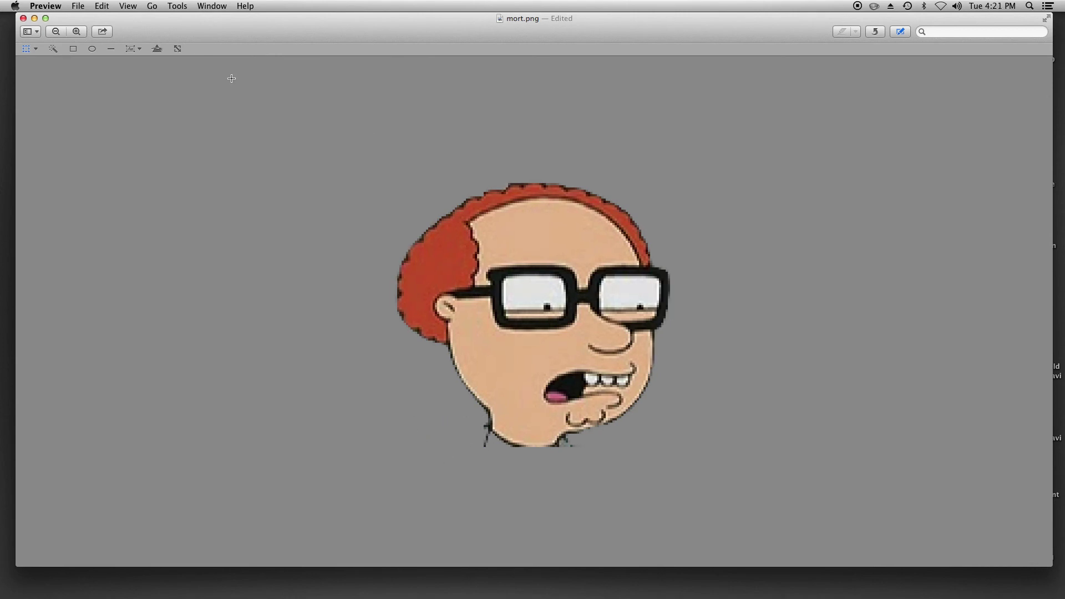
- Delete the stray dark pixels beside the upper part of the neck's left edge using a rectangular selection
key(super+plus)
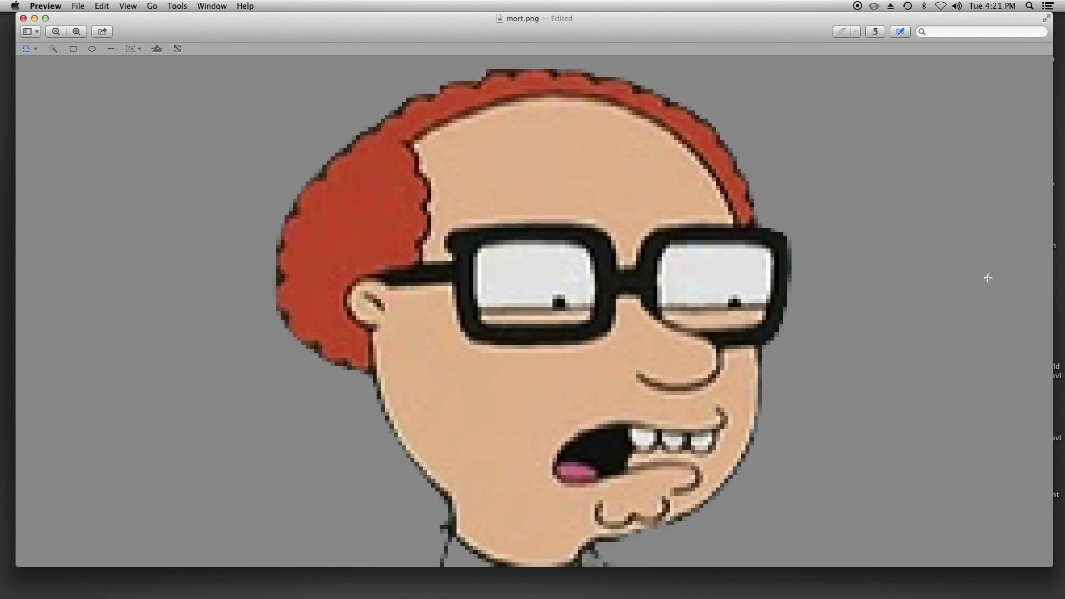
drag(942, 332, 951, 453)
click(976, 304)
key(super+plus)
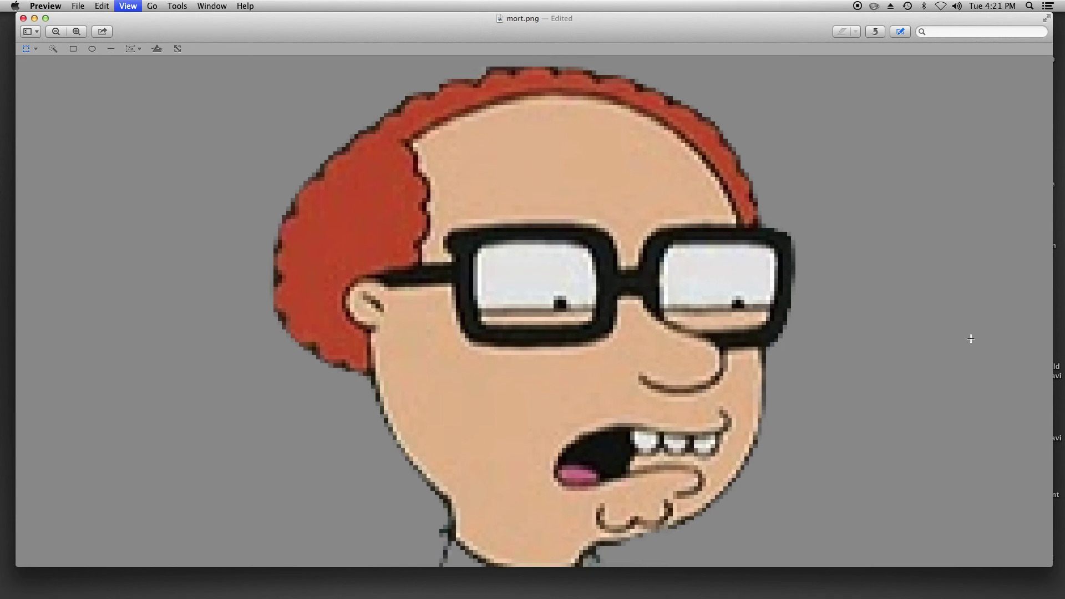
drag(1050, 245, 1048, 432)
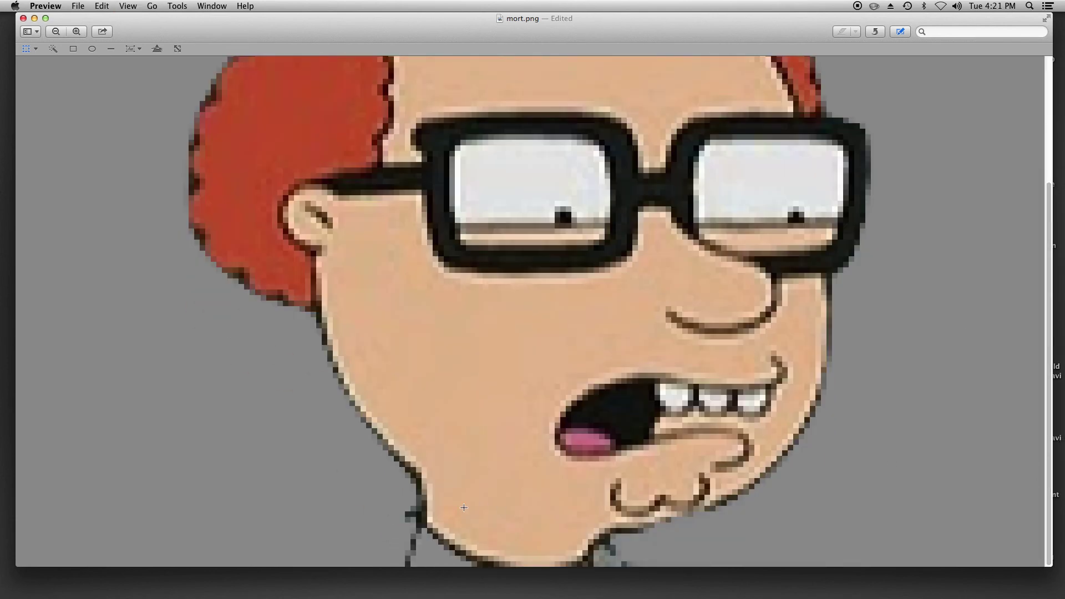
scroll(463, 507, up, 2)
scroll(464, 507, down, 3)
key(super+minus)
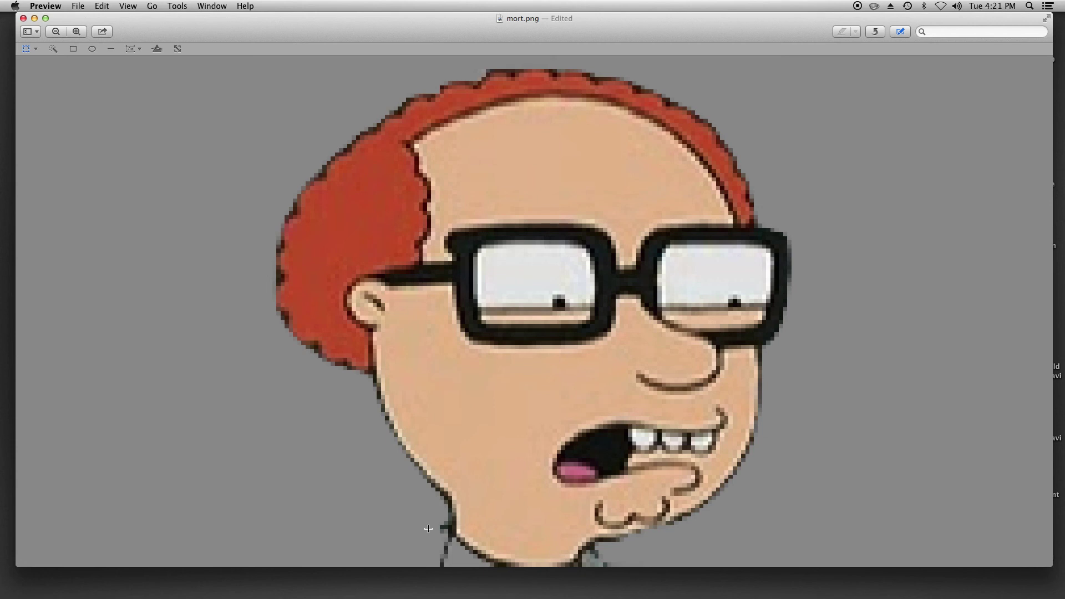
drag(436, 509, 447, 547)
key(BackSpace)
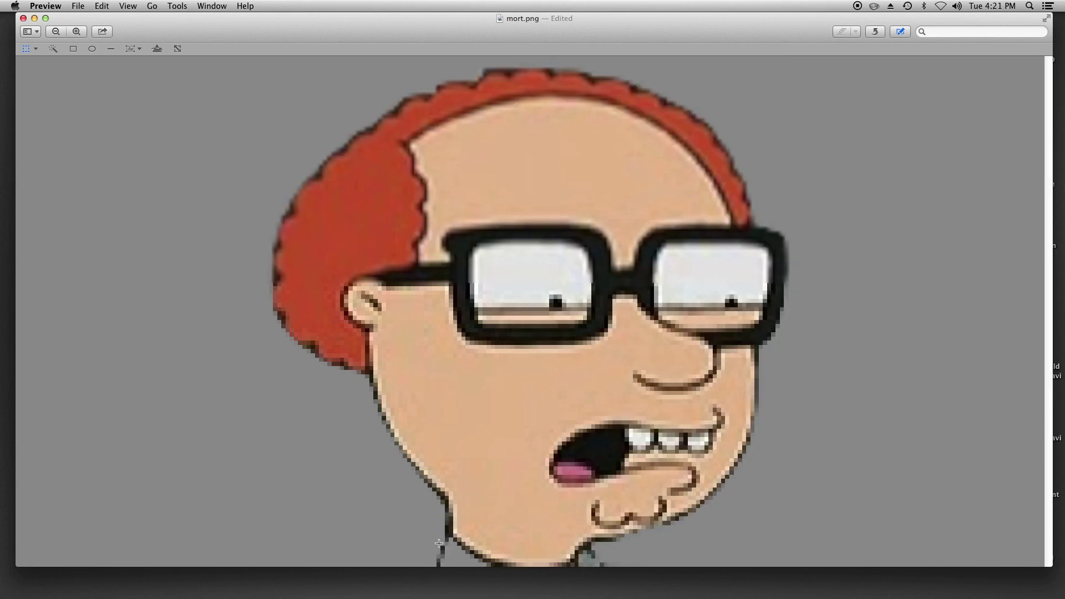
- Delete the remaining thin collar line and leftover speck at the lower-left edge of the neck using rectangular selections
drag(449, 541, 403, 573)
key(BackSpace)
drag(436, 537, 445, 544)
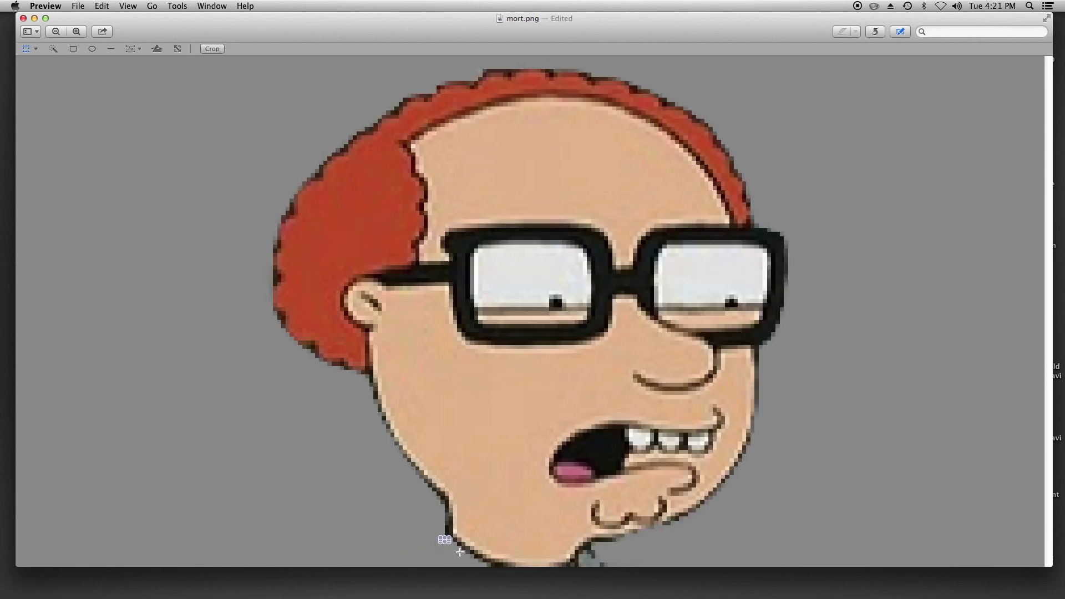
key(BackSpace)
- Delete the leftover collar pixels to the right of the neck below the chin using rectangular selections
drag(633, 554, 596, 554)
drag(593, 547, 577, 563)
click(662, 556)
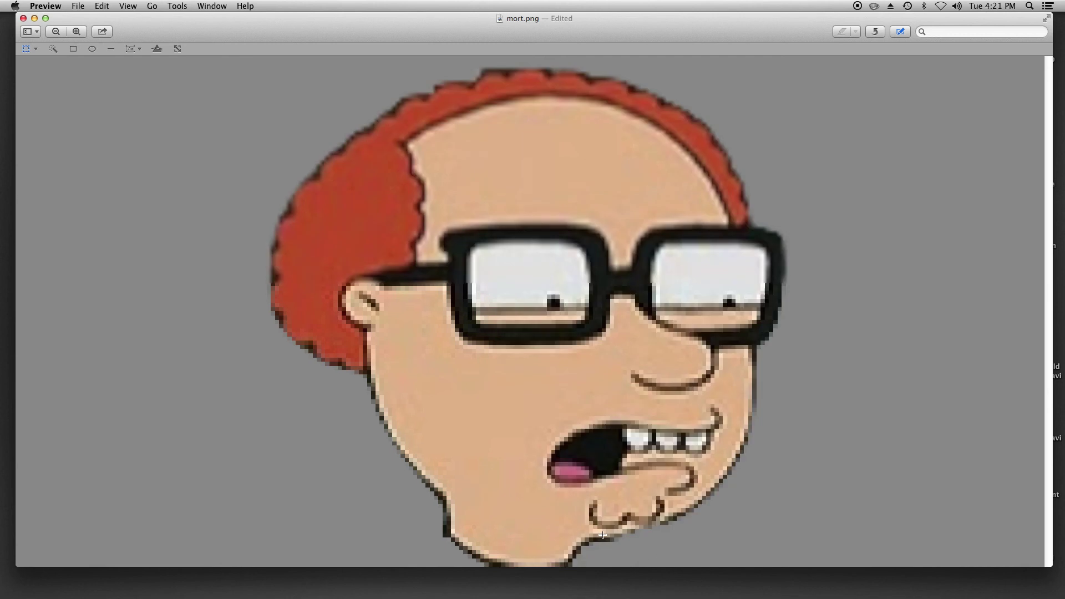
- Check the whole cut-out head at a smaller scale and close the mort.png window
key(super+minus)
key(super+minus)
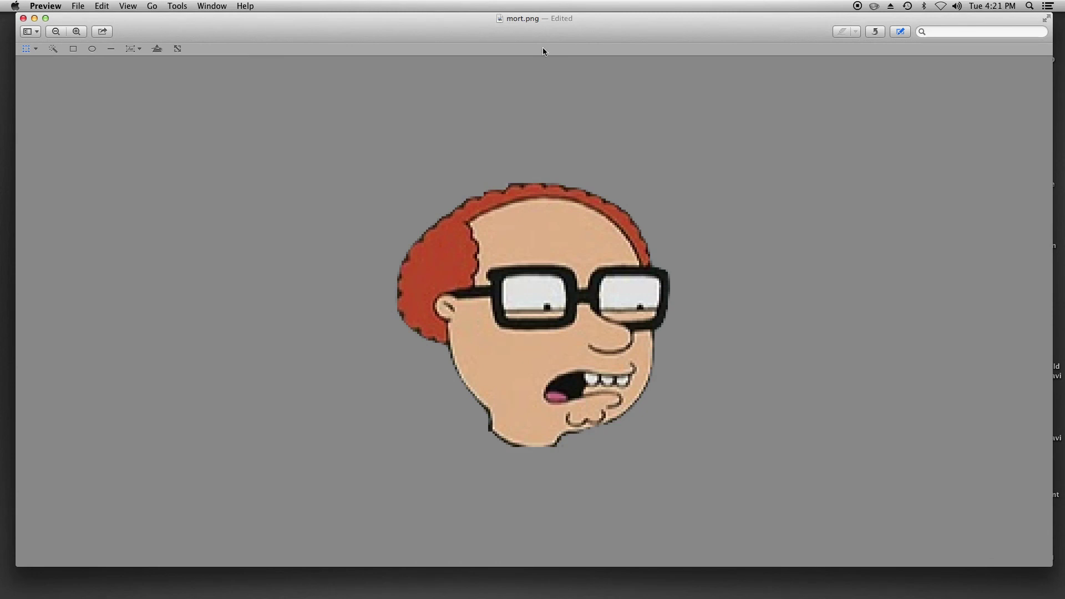
click(23, 18)
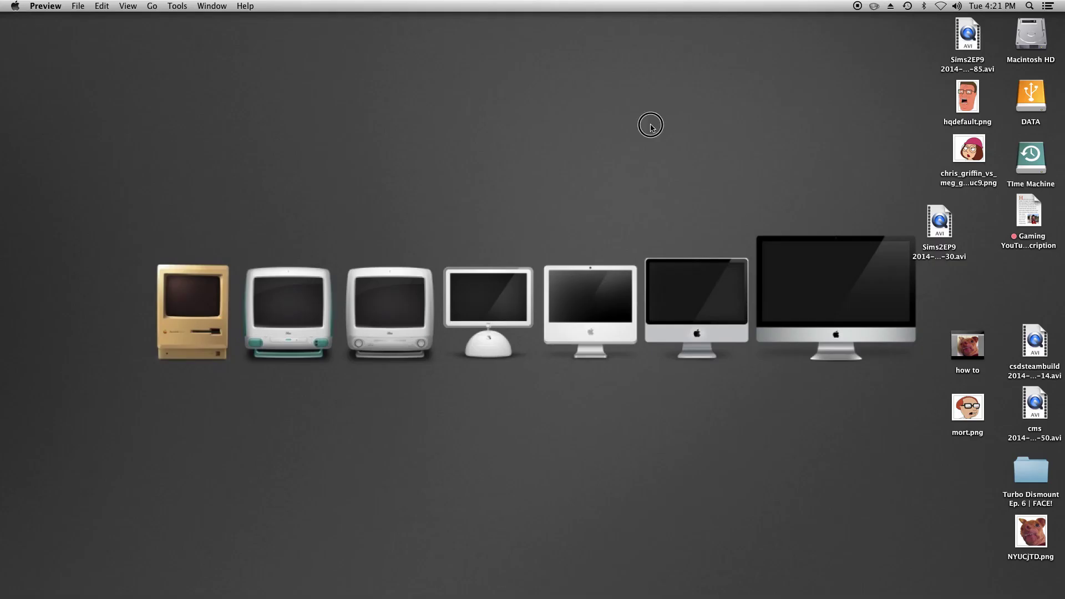